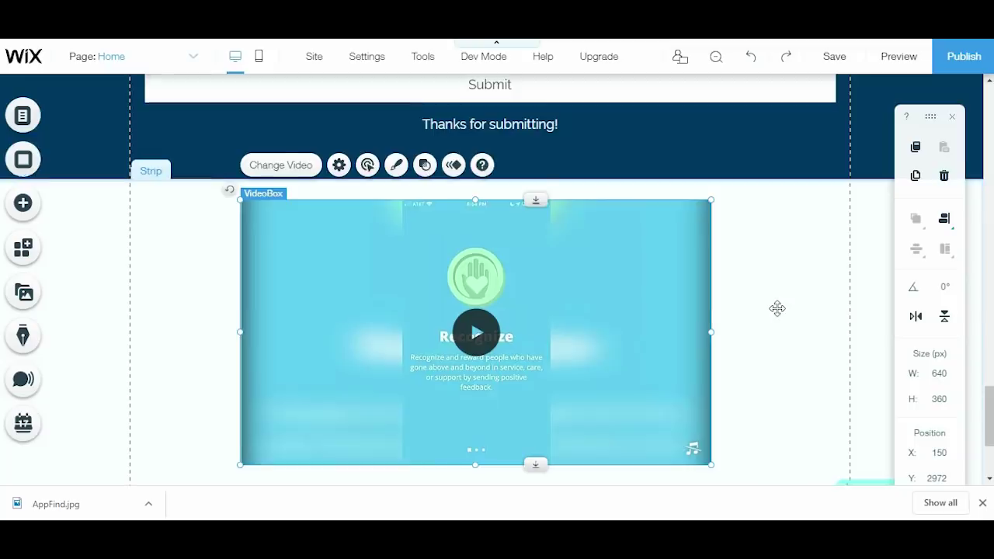
Scroll the AppFind home page down to the 640×360 video box above the footer
scroll(777, 308, "down", 2)
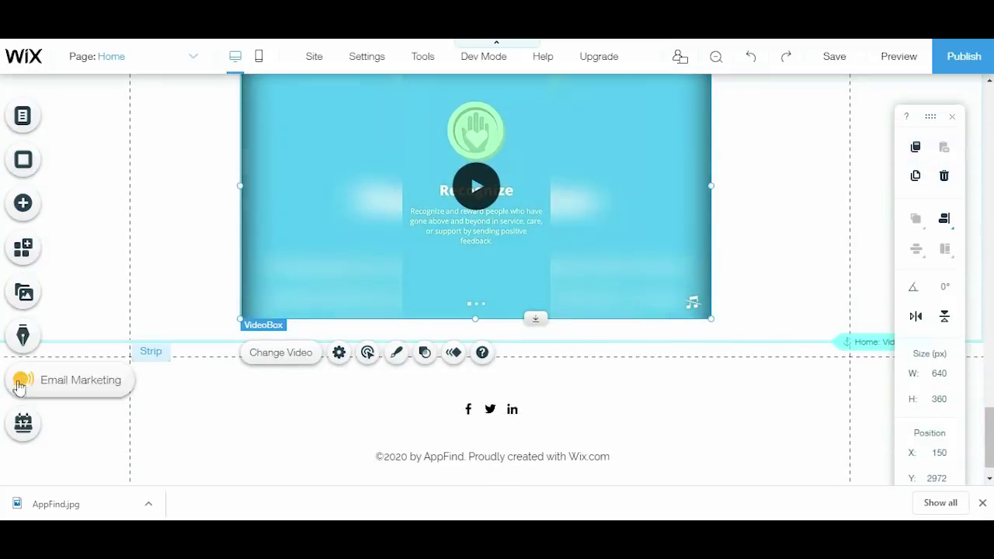
Add a Heading 1 text box, place it just above the video, and start editing it
left_click(21, 207)
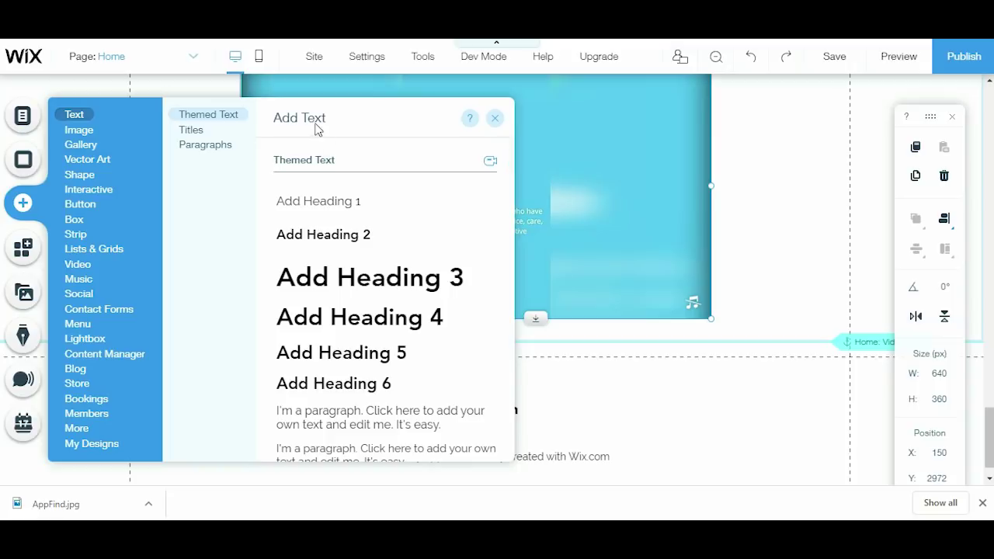
left_click(342, 204)
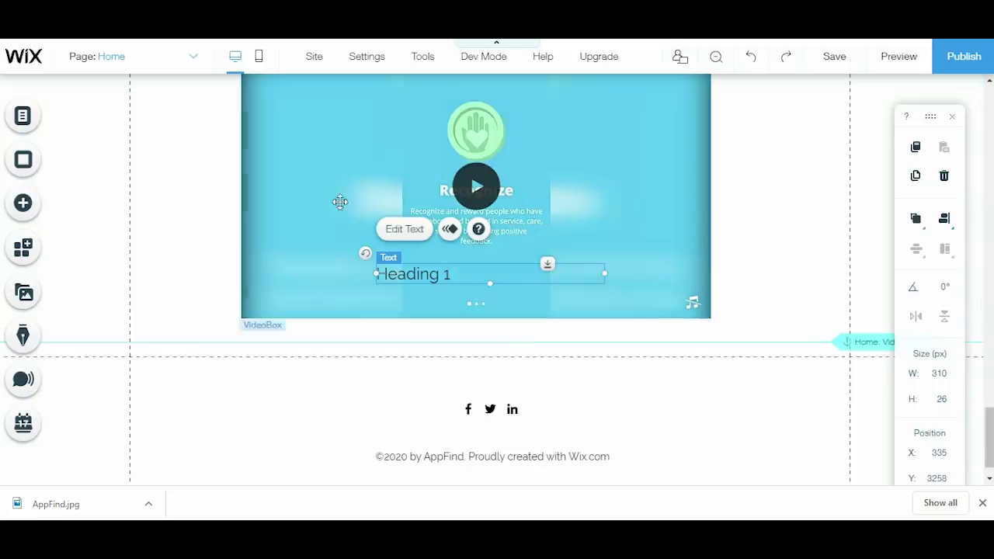
left_click_drag(268, 329, 736, 388)
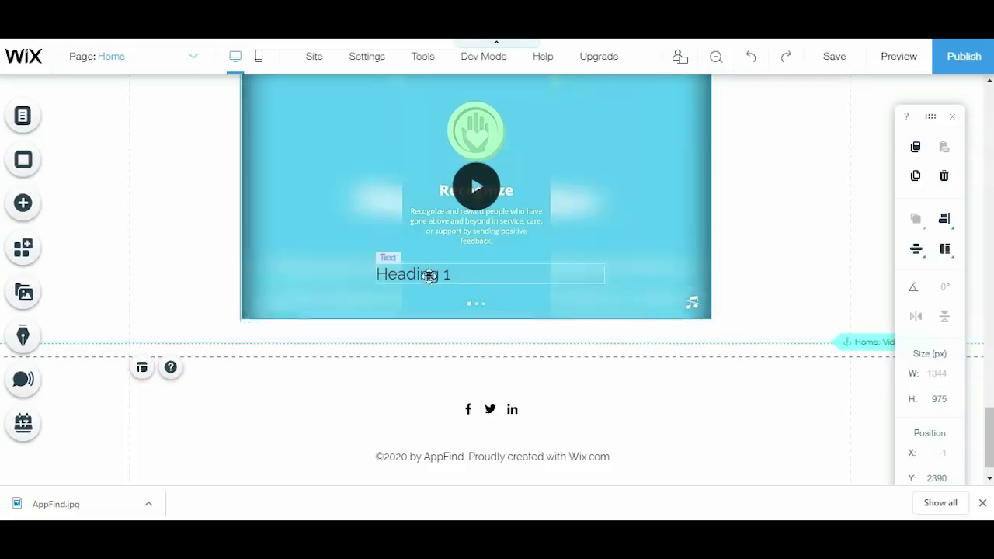
left_click_drag(430, 276, 449, 257)
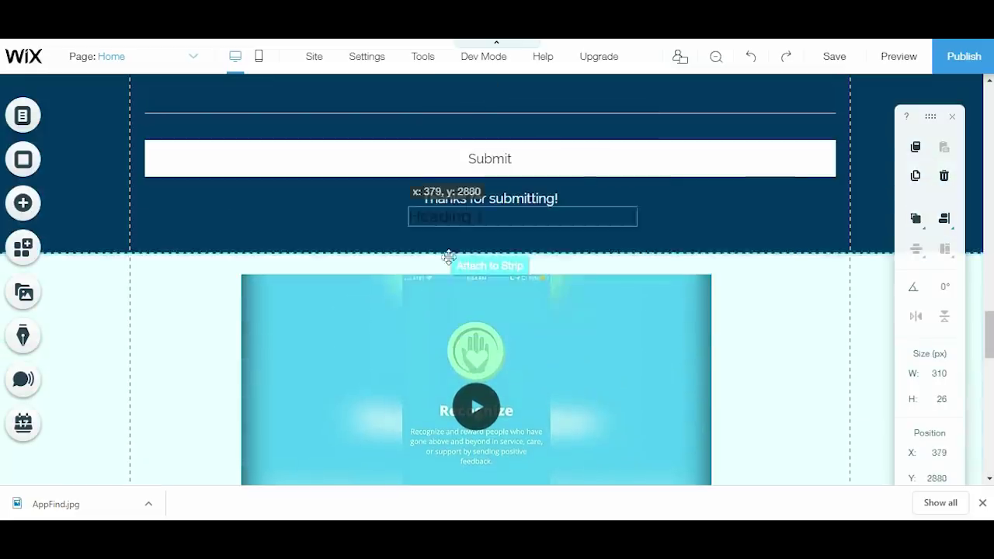
left_click_drag(449, 257, 304, 264)
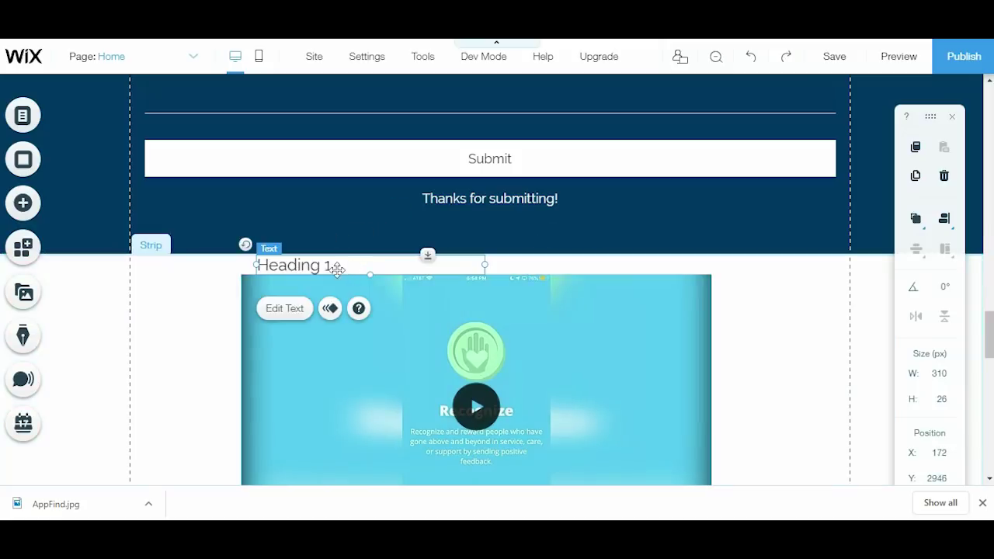
double_click(330, 265)
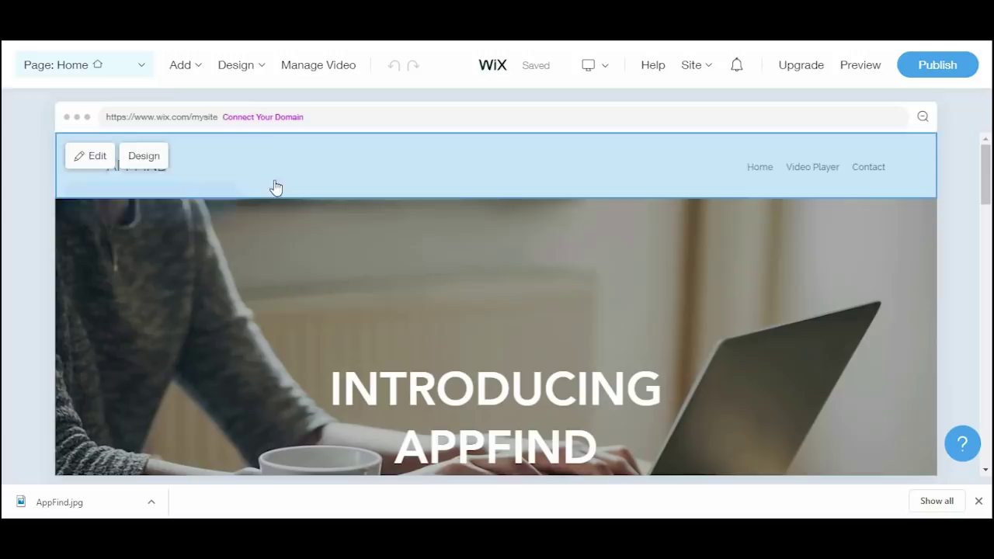
mouse_move(309, 172)
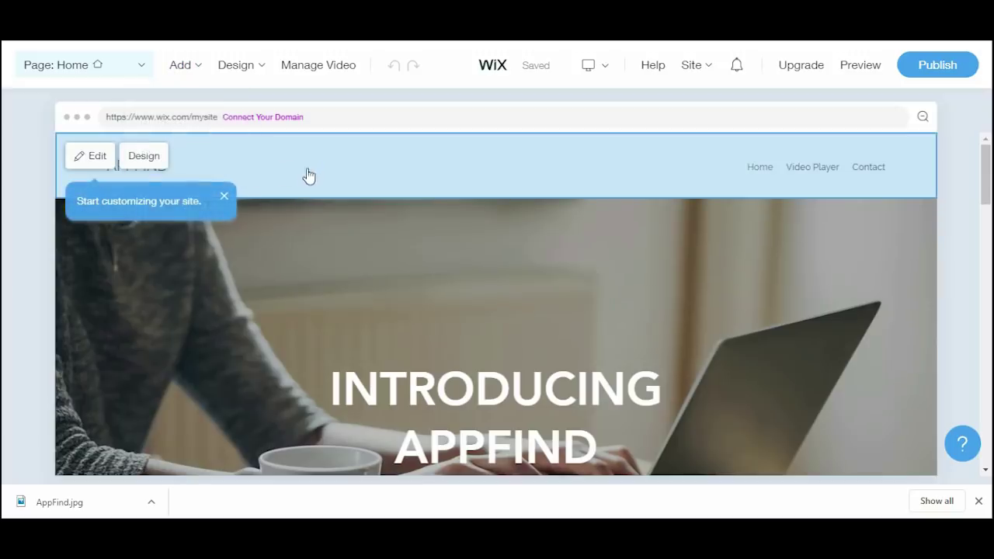
Open the header section's settings and dismiss the show/hide elements tip
left_click(95, 156)
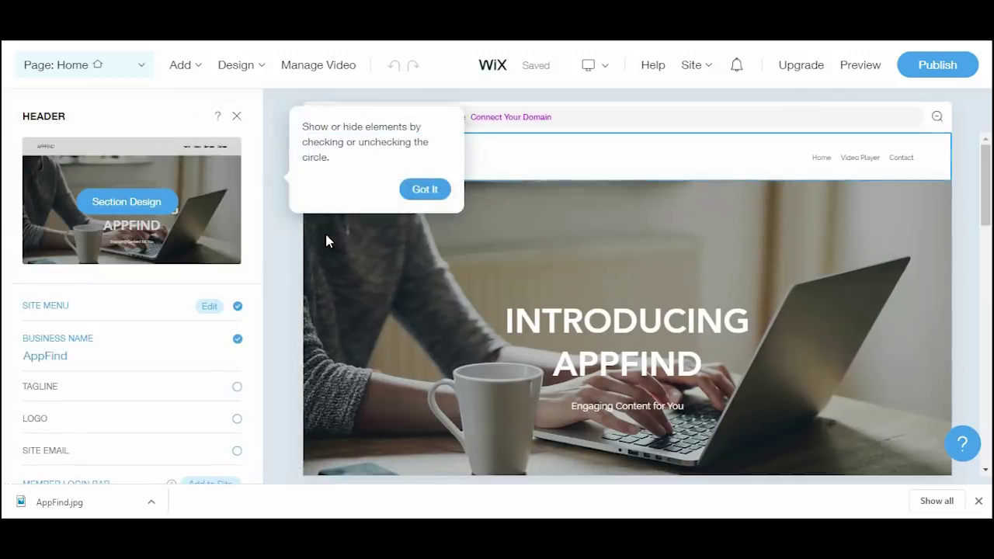
left_click(425, 189)
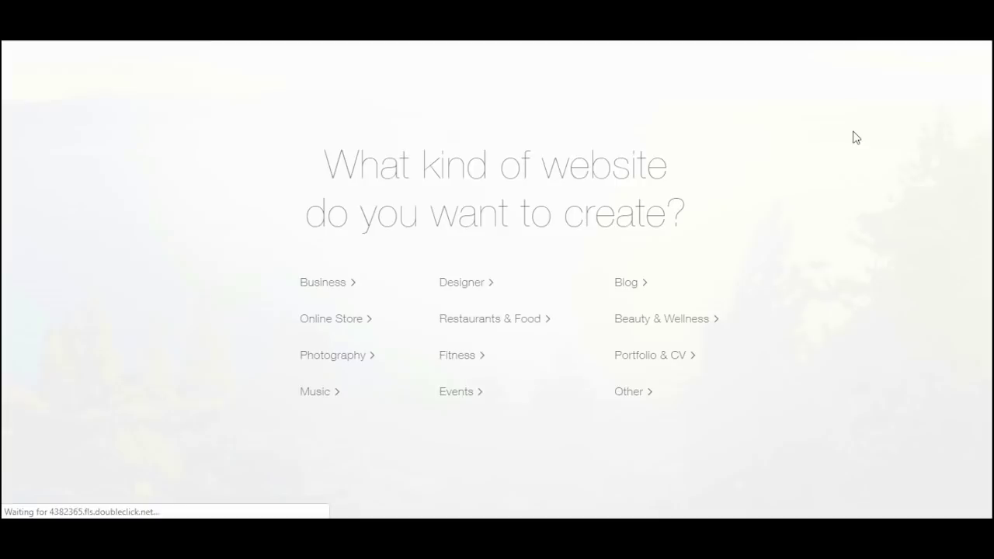
Pick a category, search 'review', and choose Technology YouTube Personality as the site type
left_click(344, 282)
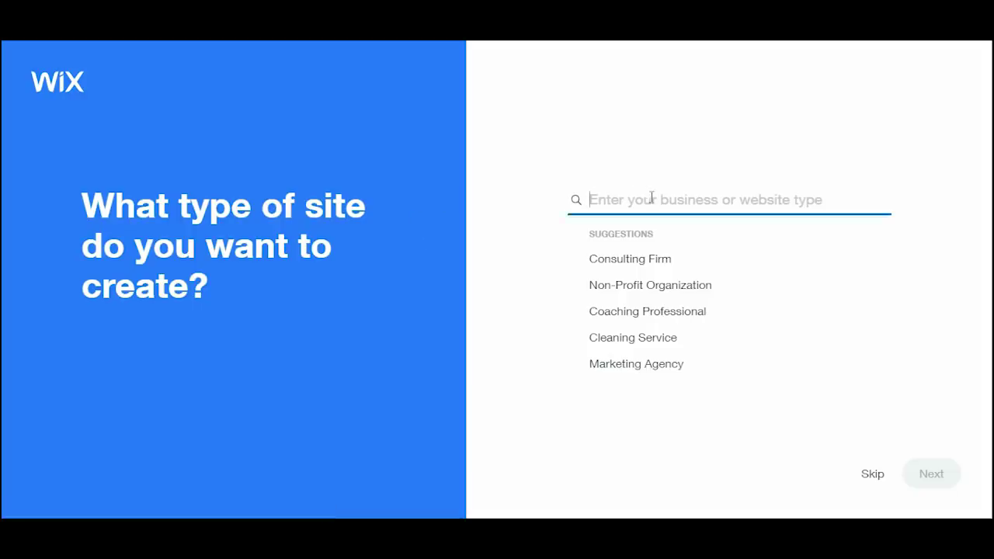
type("rev")
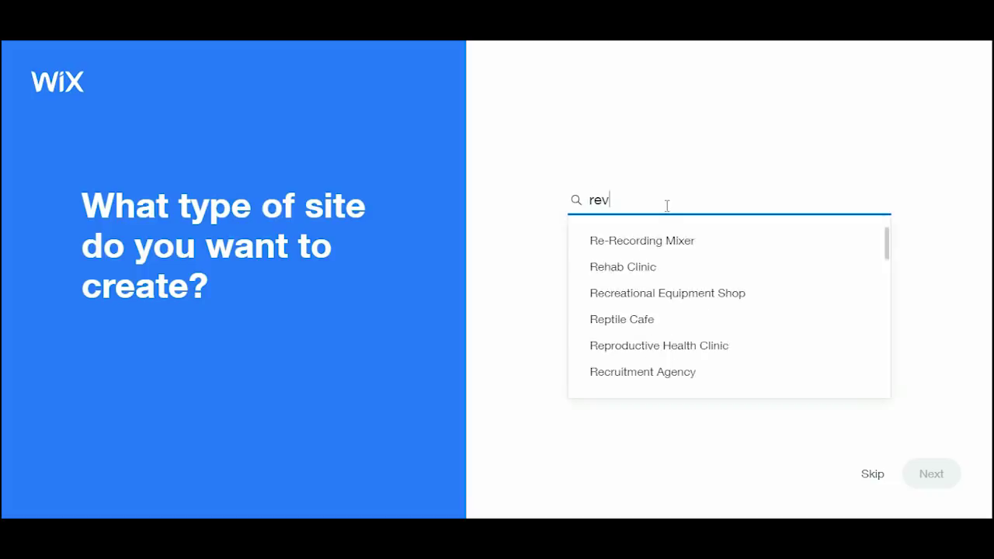
type("iew")
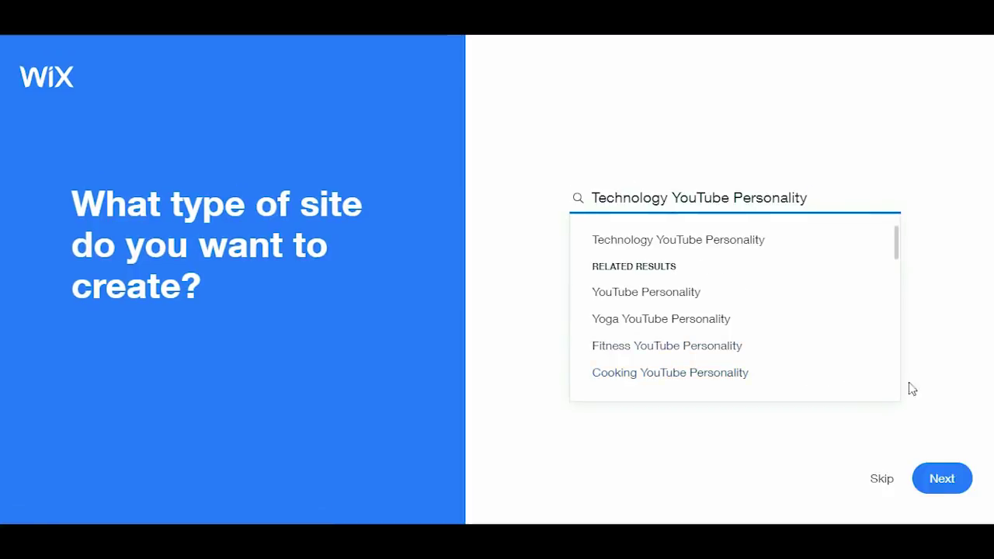
left_click(938, 486)
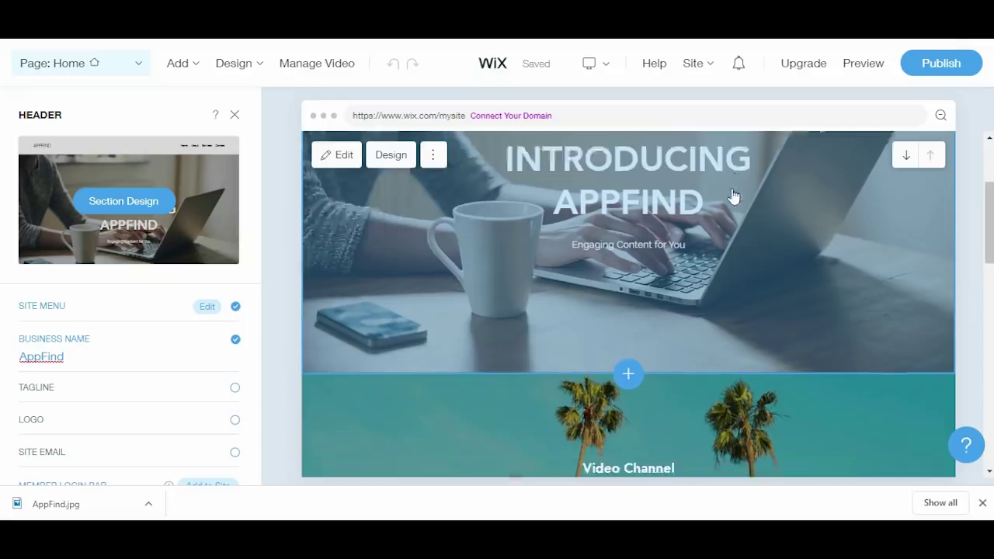
Review the generated site, then paste the YouTube channel link into the import field
scroll(730, 202, "down", 10)
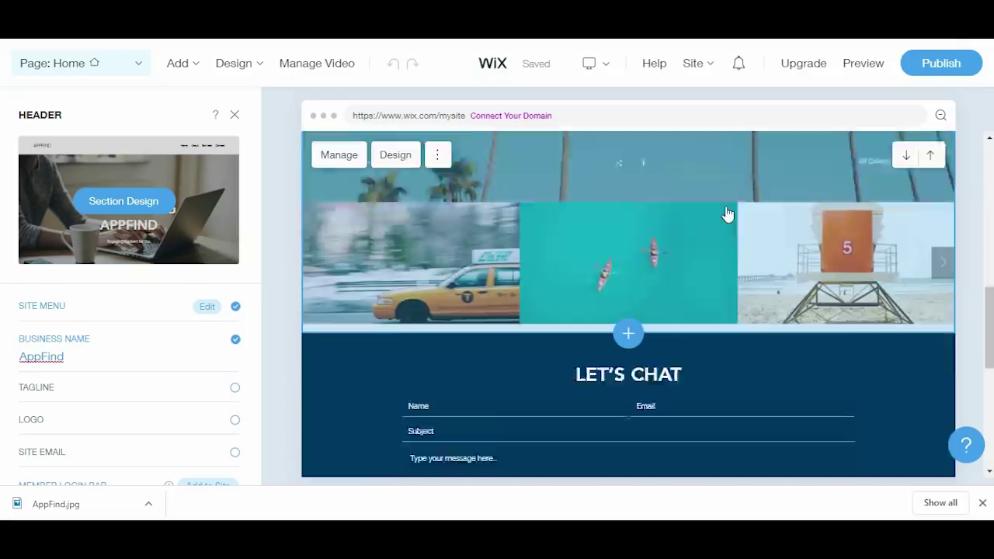
scroll(699, 227, "down", 3)
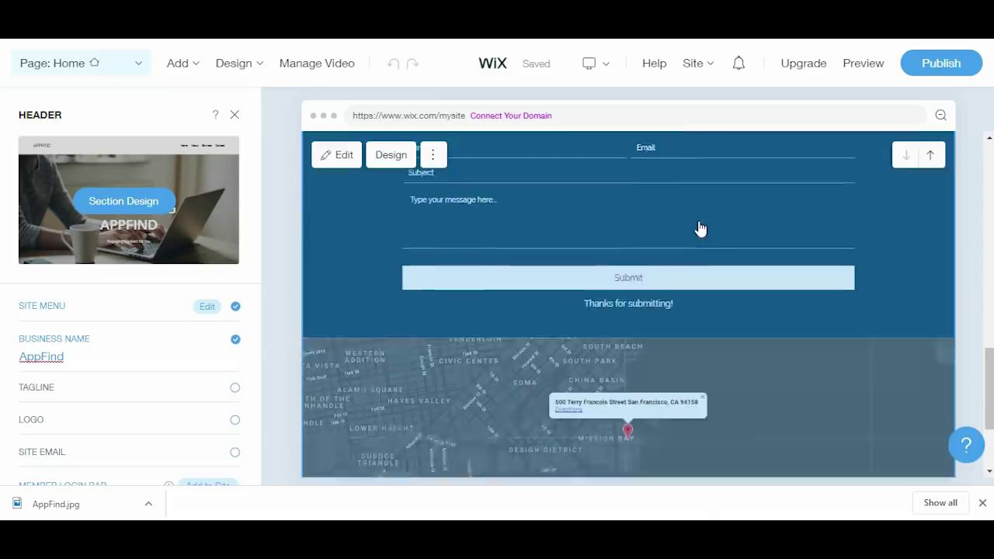
scroll(699, 228, "down", 1)
scroll(699, 228, "down", 1)
scroll(699, 228, "up", 4)
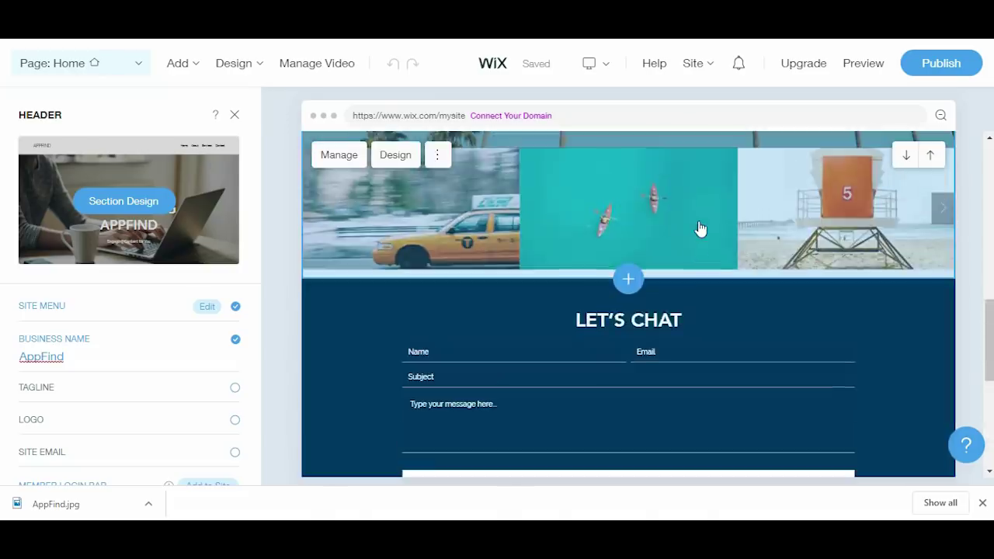
scroll(701, 229, "up", 4)
scroll(700, 228, "up", 3)
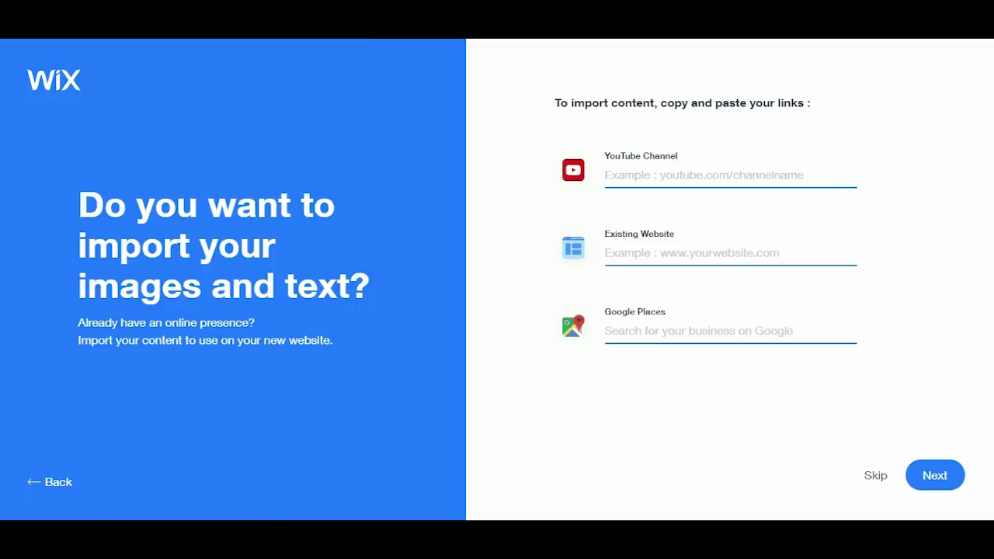
type("https://www.youtube.com/user/AppFind")
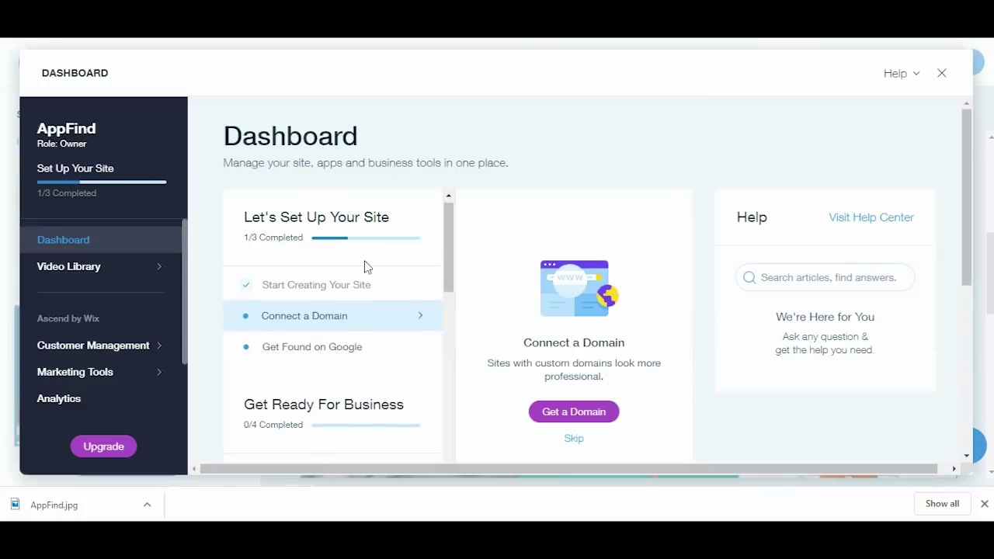
Skip the Connect a Domain and Get Found on Google steps, then edit business info
left_click(573, 439)
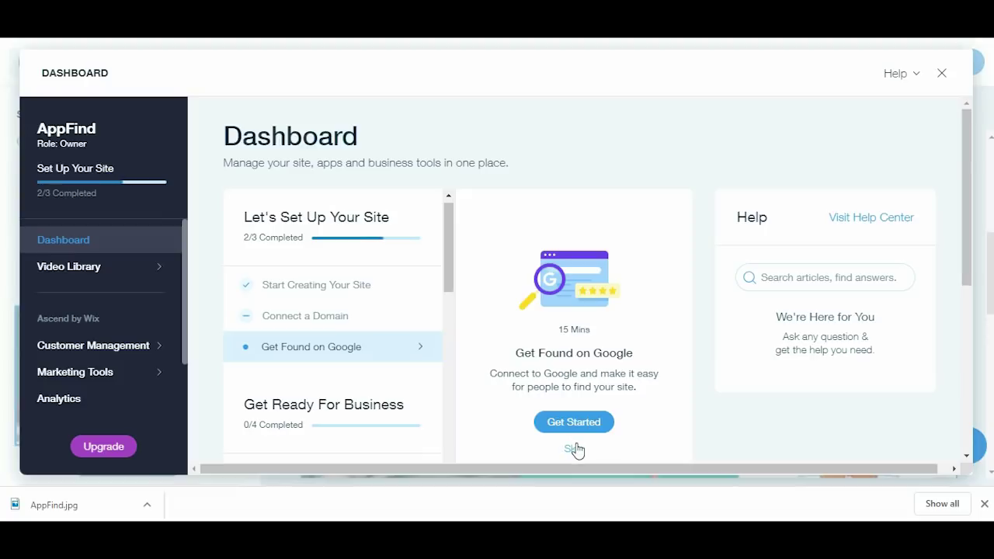
scroll(577, 451, "down", 2)
left_click(578, 309)
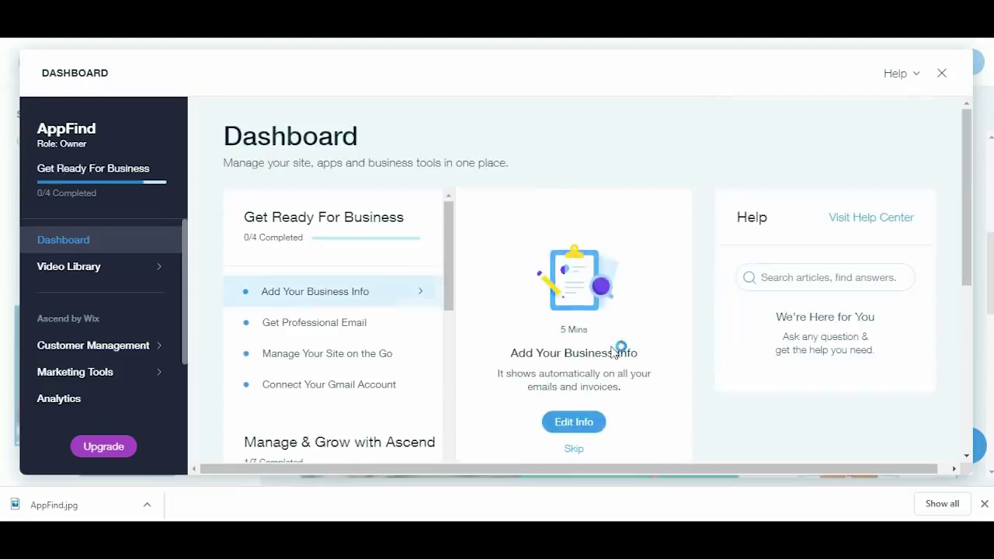
left_click(595, 424)
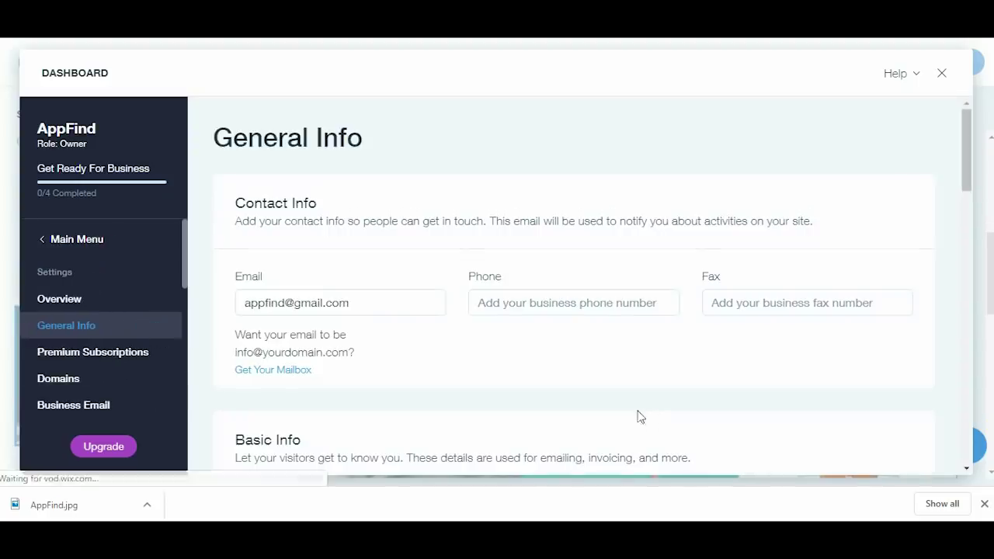
Scroll the General Info page and begin typing the site's short description
scroll(505, 359, "down", 2)
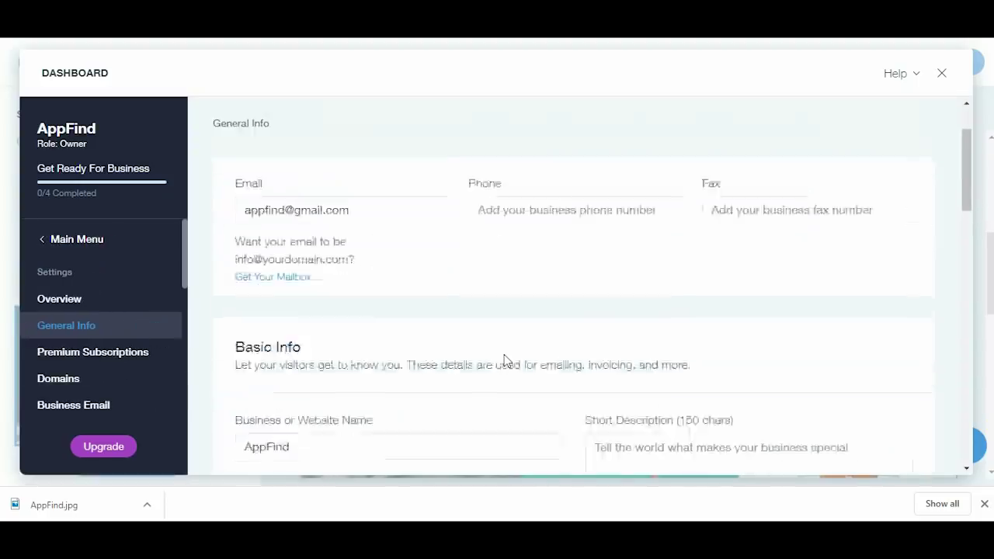
scroll(505, 360, "down", 2)
scroll(505, 359, "down", 1)
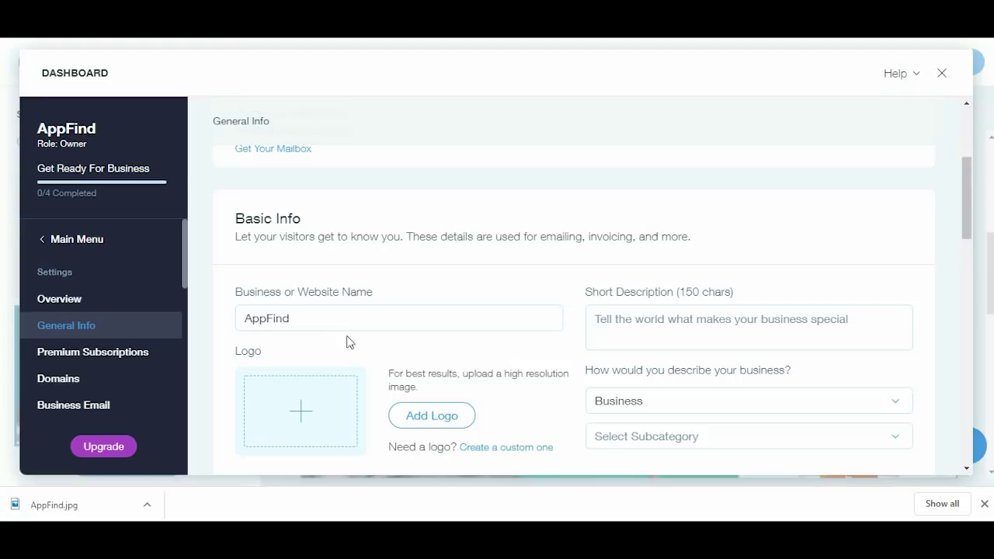
scroll(359, 358, "down", 2)
scroll(360, 358, "down", 1)
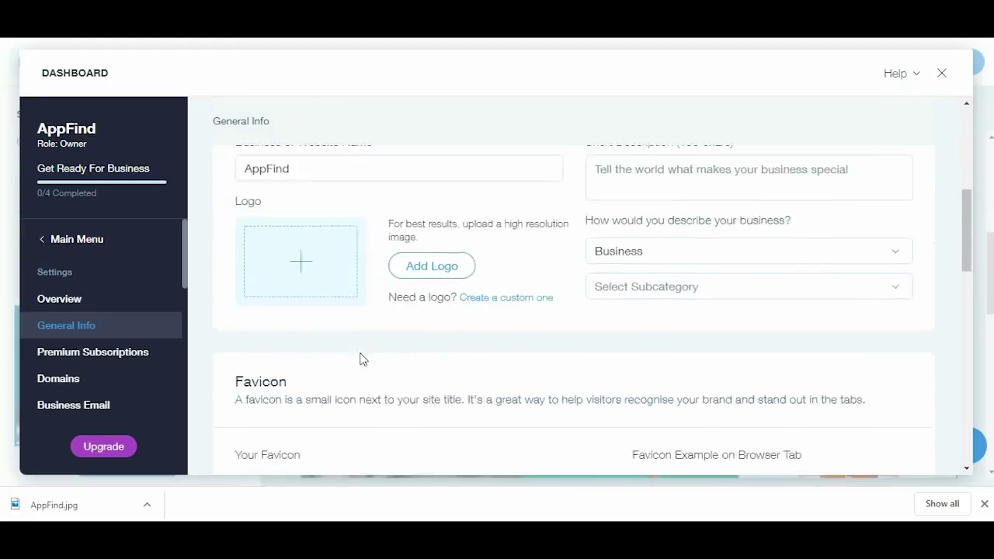
scroll(359, 358, "down", 3)
scroll(362, 358, "up", 3)
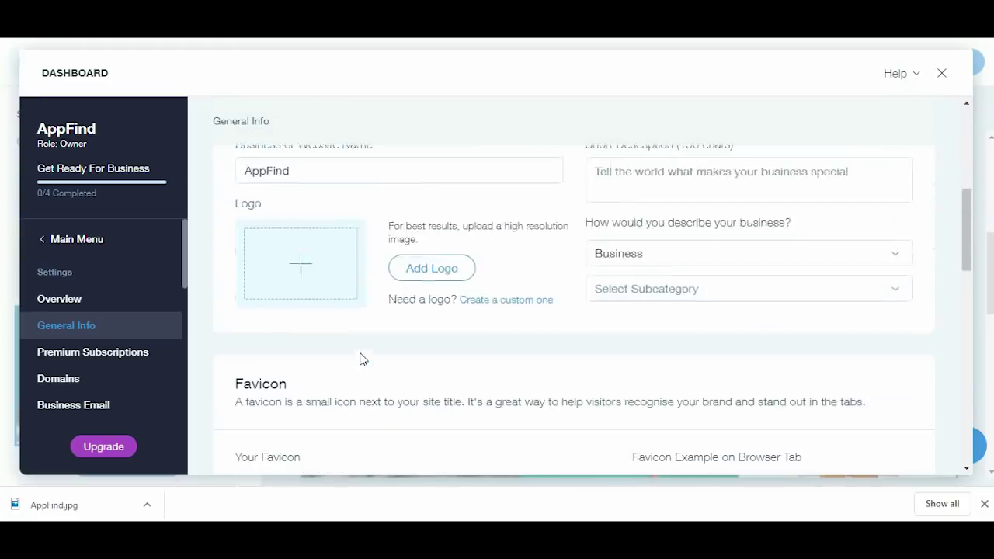
scroll(359, 358, "up", 2)
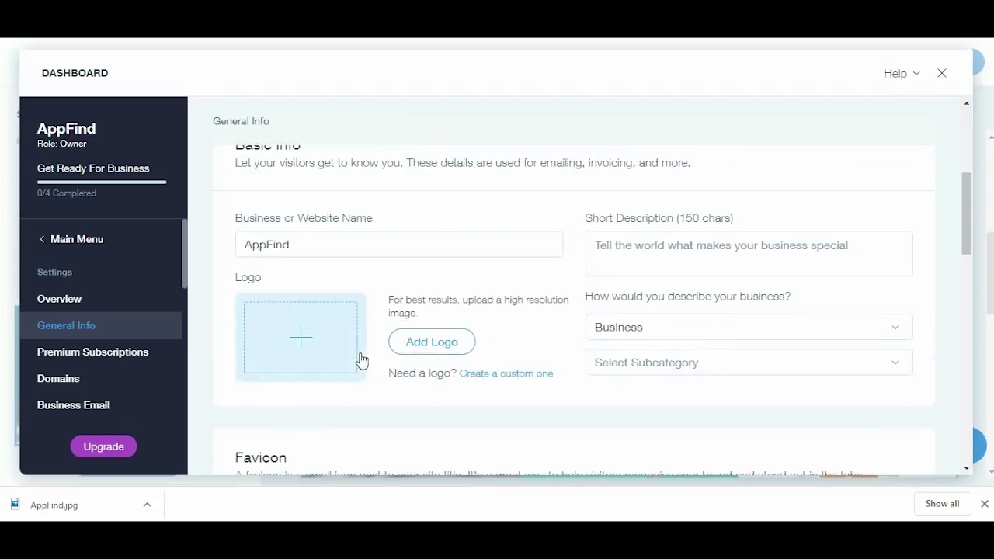
left_click(639, 258)
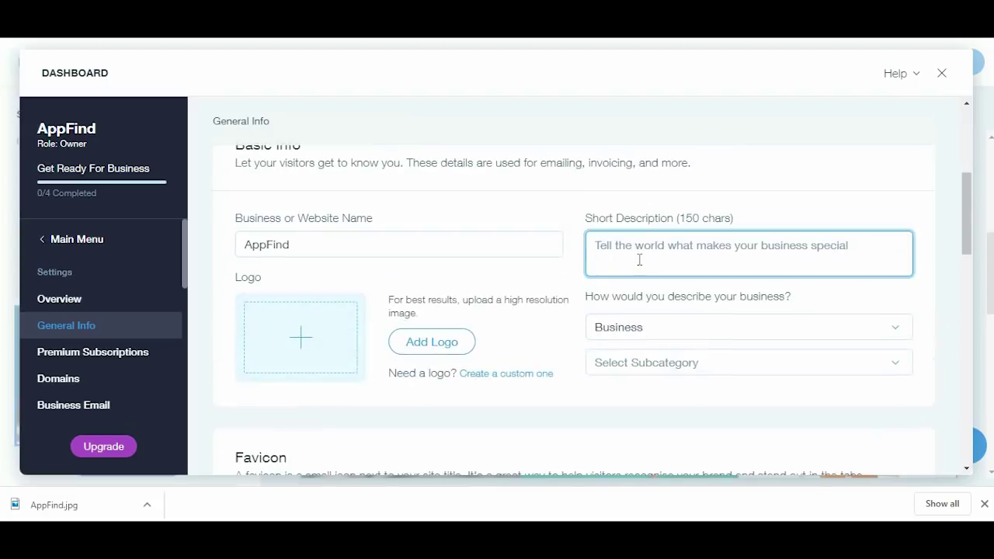
type("W")
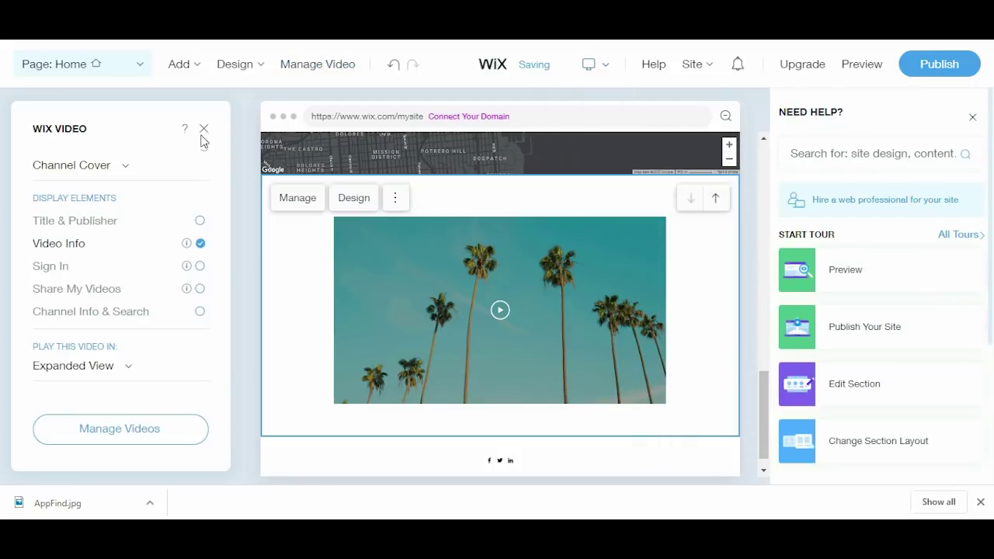
Close the video cover options and the Wix Video settings panel, returning to the page
left_click(122, 169)
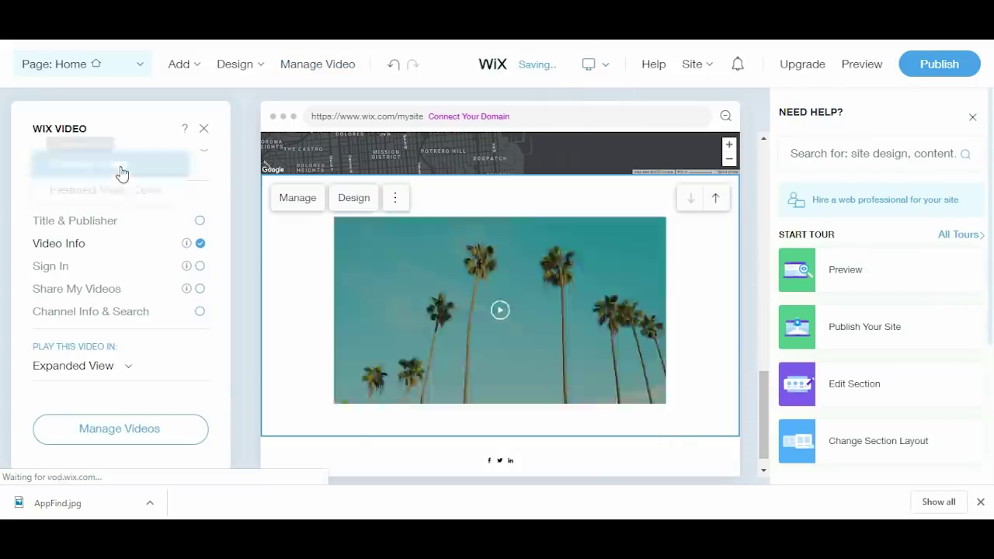
left_click(122, 170)
left_click(204, 128)
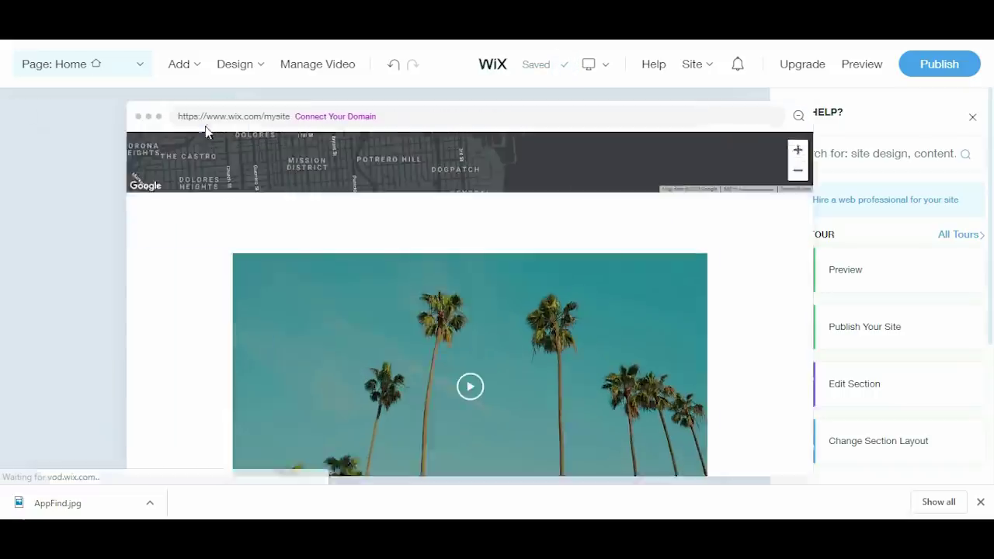
scroll(251, 198, "up", 4)
scroll(401, 244, "down", 5)
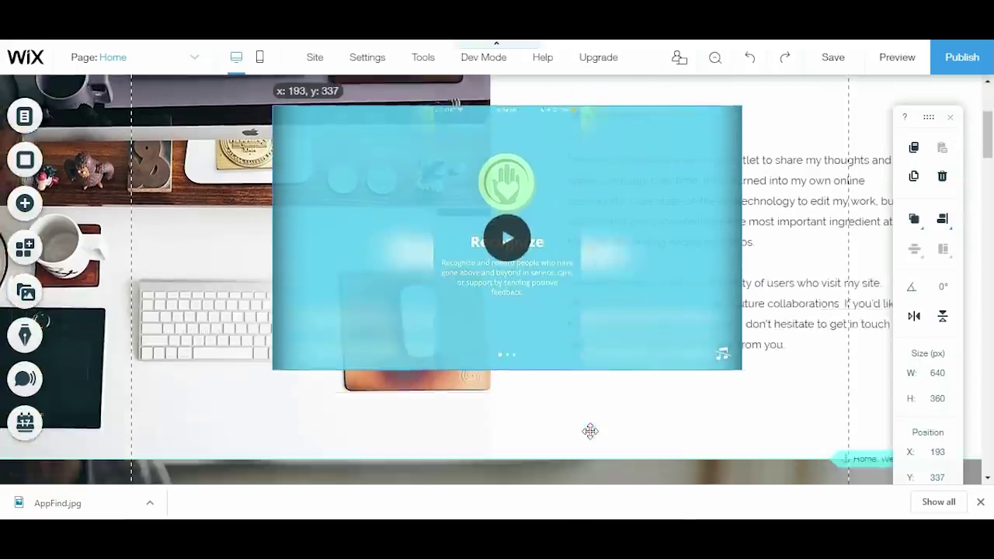
Move the video box into the strip above the footer, align it, and show addable elements
left_click_drag(590, 431, 577, 344)
scroll(579, 339, "down", 5)
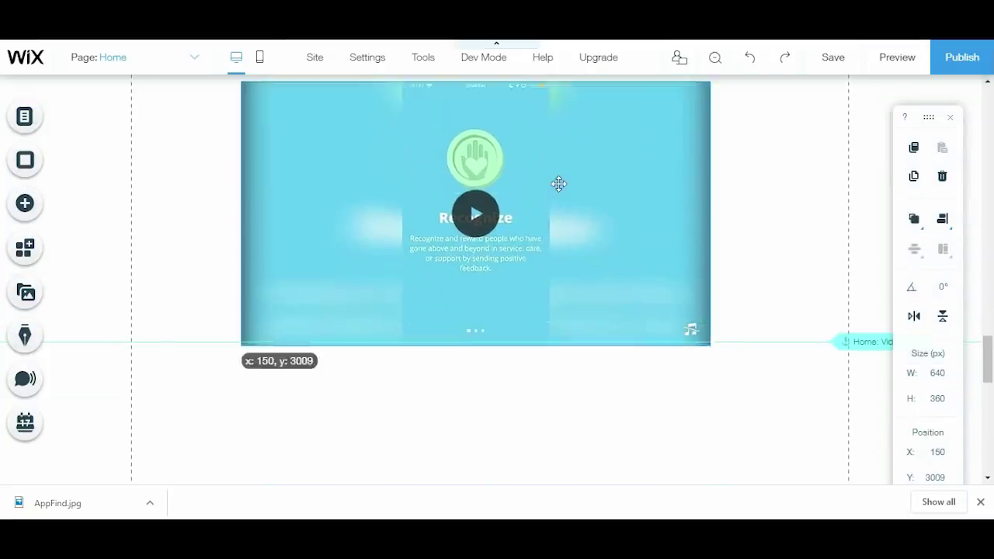
left_click_drag(580, 342, 614, 194)
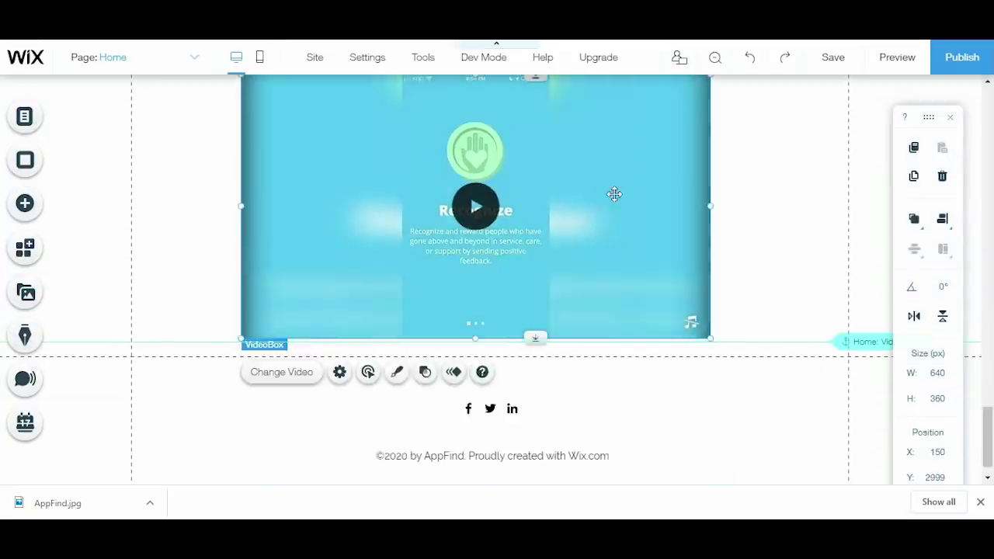
scroll(615, 194, "up", 2)
left_click_drag(591, 265, 588, 264)
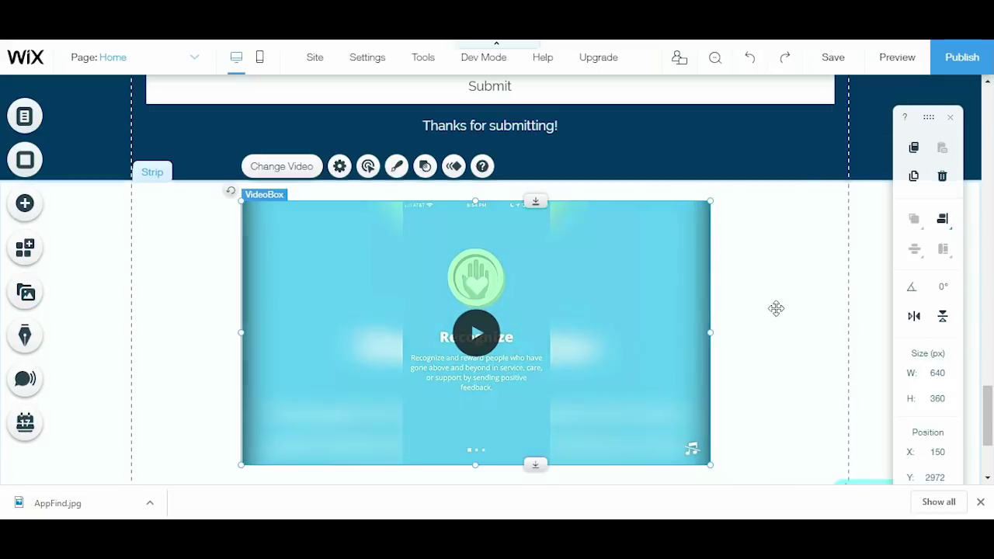
scroll(776, 309, "down", 2)
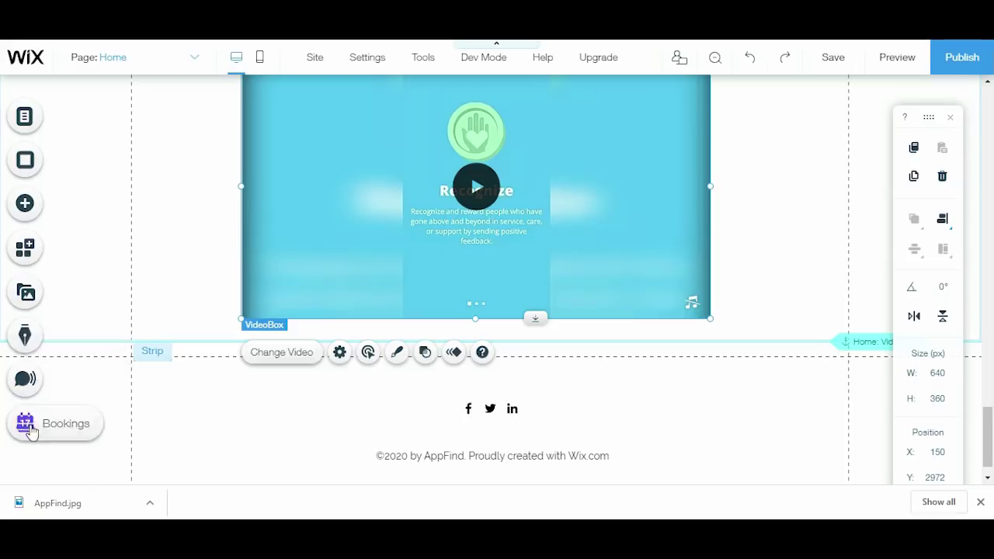
left_click(24, 205)
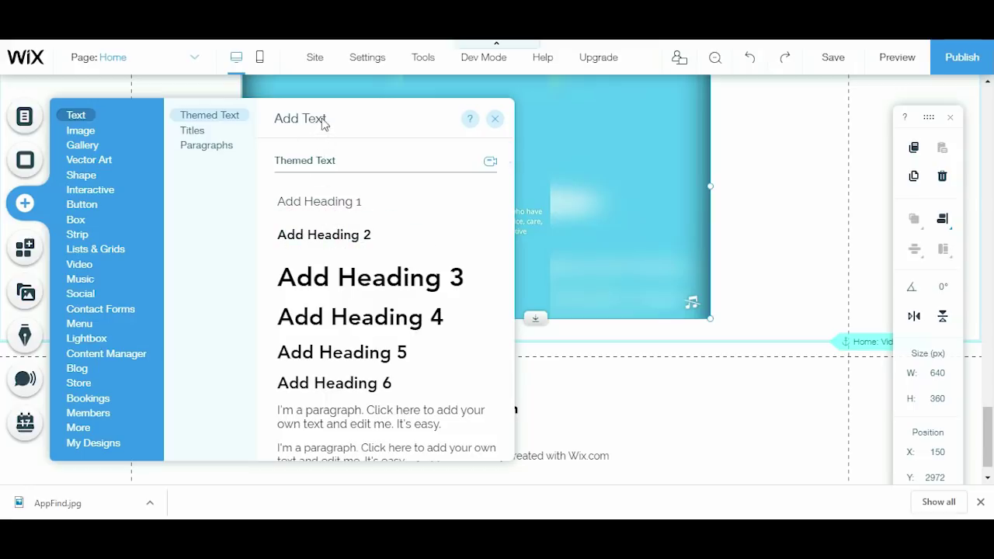
Add a Heading 1 text box and drag it up over the video box
left_click(342, 204)
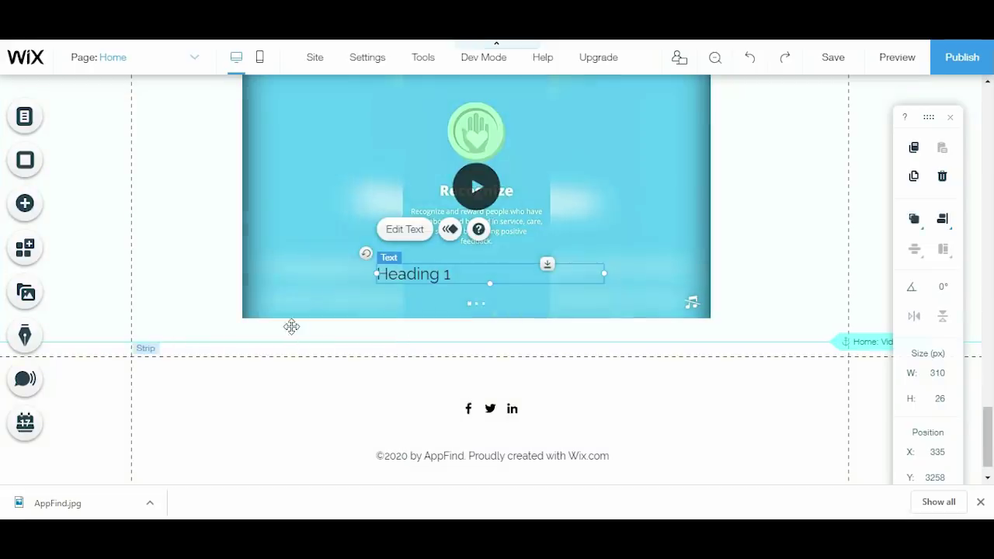
left_click_drag(269, 331, 737, 391)
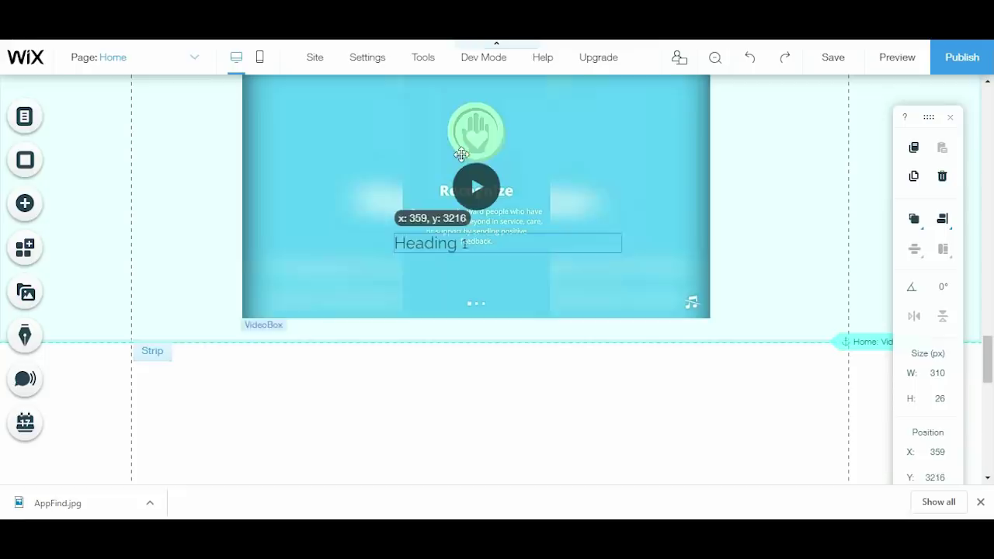
left_click_drag(425, 274, 470, 116)
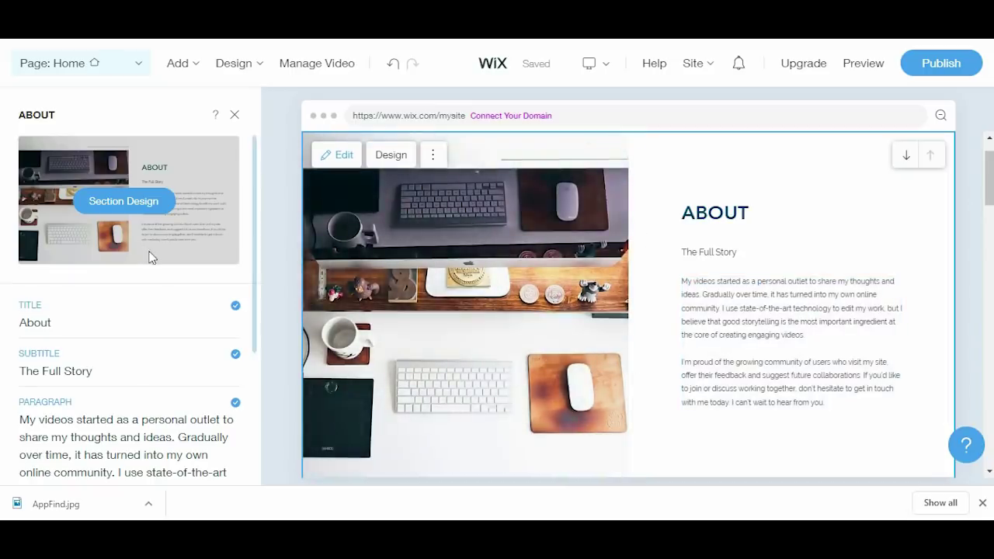
scroll(153, 270, "down", 1)
scroll(156, 270, "down", 1)
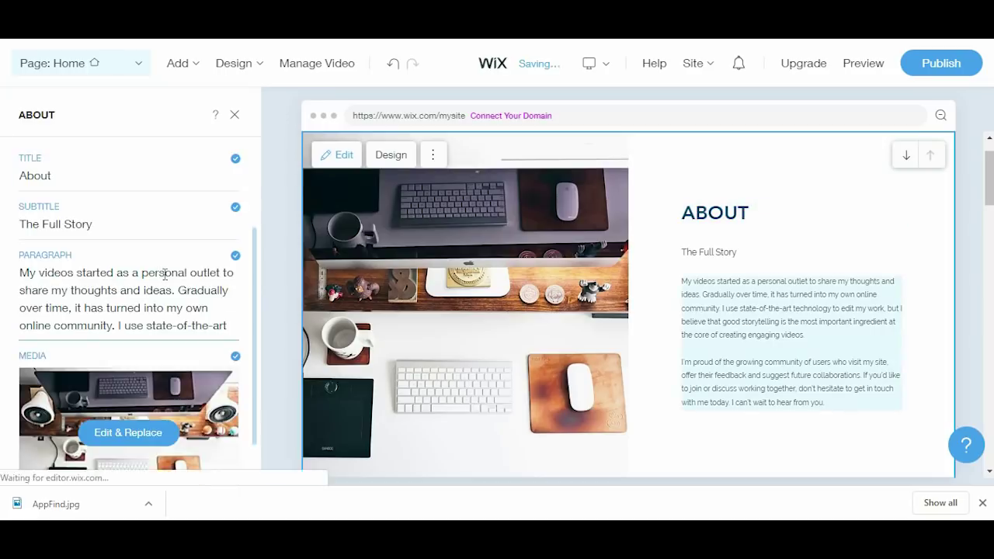
scroll(185, 232, "up", 3)
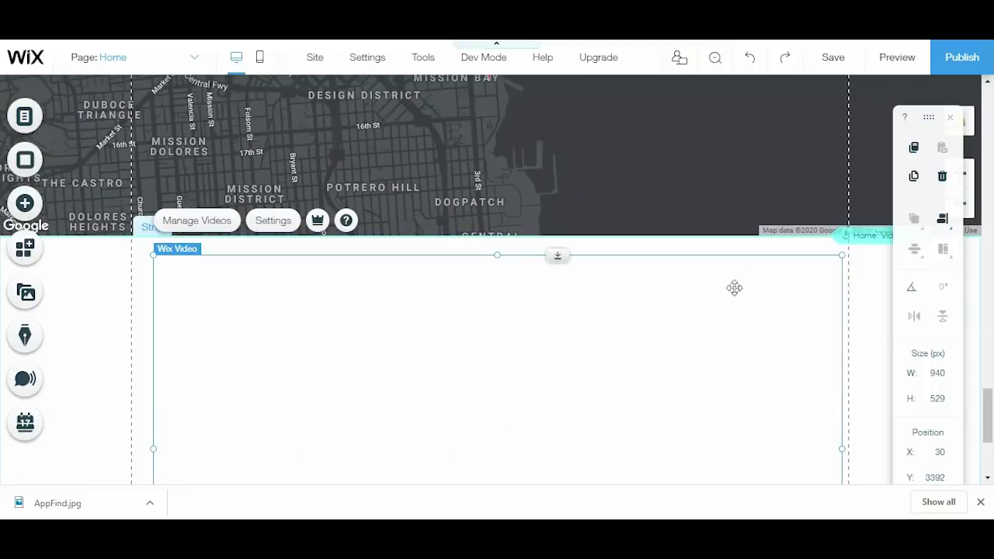
Delete the palm-tree video player and move the empty strip higher on the page
left_click(669, 310)
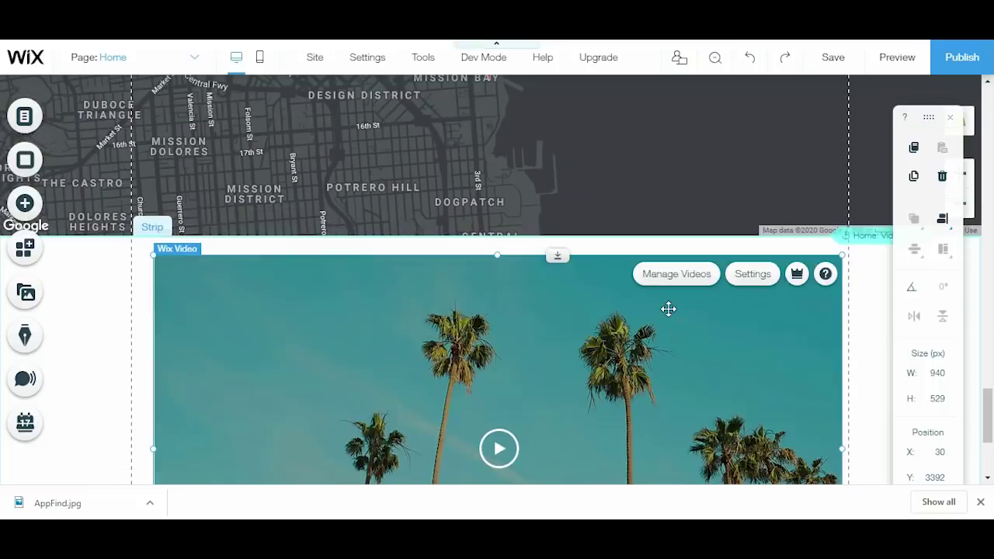
key("Delete")
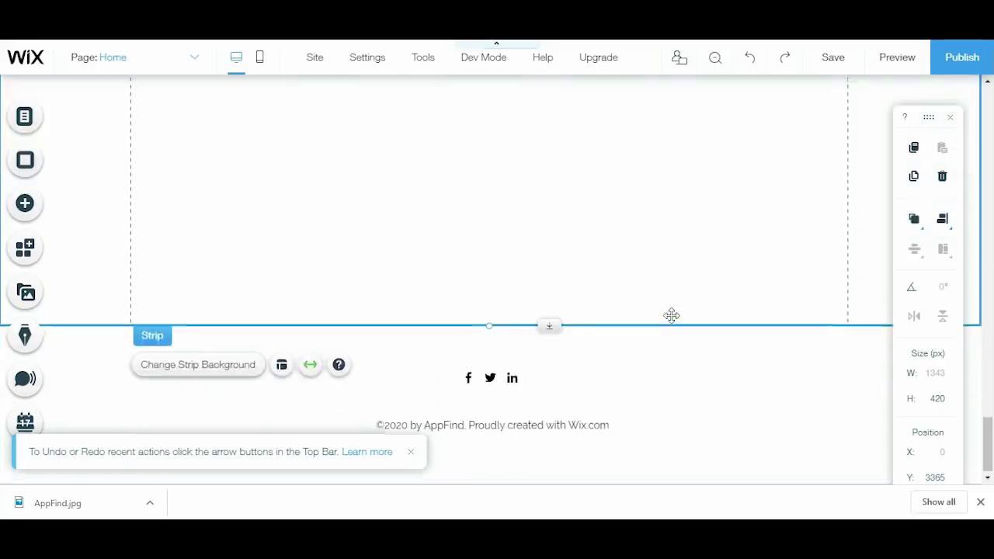
scroll(671, 315, "up", 5)
scroll(671, 316, "down", 5)
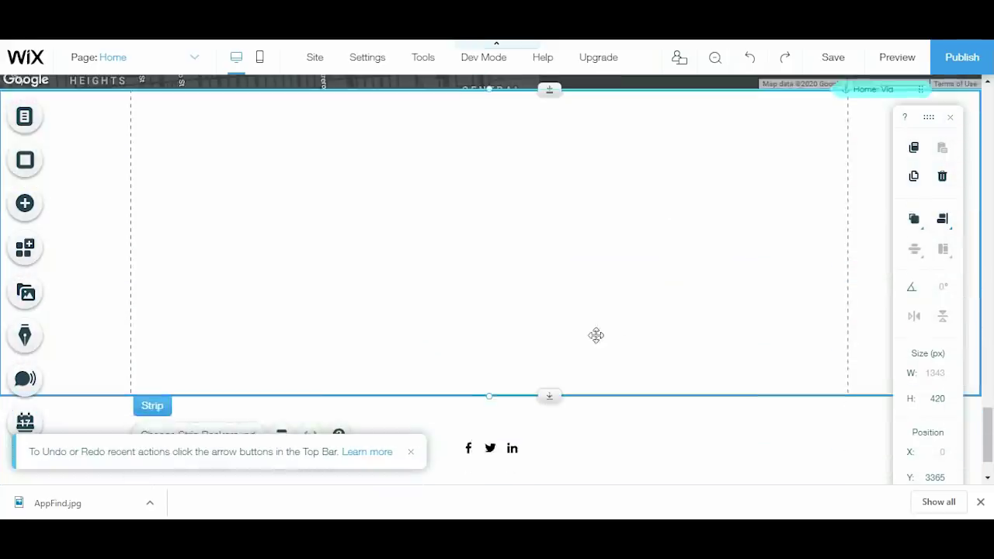
scroll(595, 334, "down", 1)
mouse_move(595, 333)
left_mouse_down()
mouse_move(593, 226)
mouse_move(587, 290)
left_mouse_up()
Select and delete the Google map below the contact form
scroll(587, 296, "up", 5)
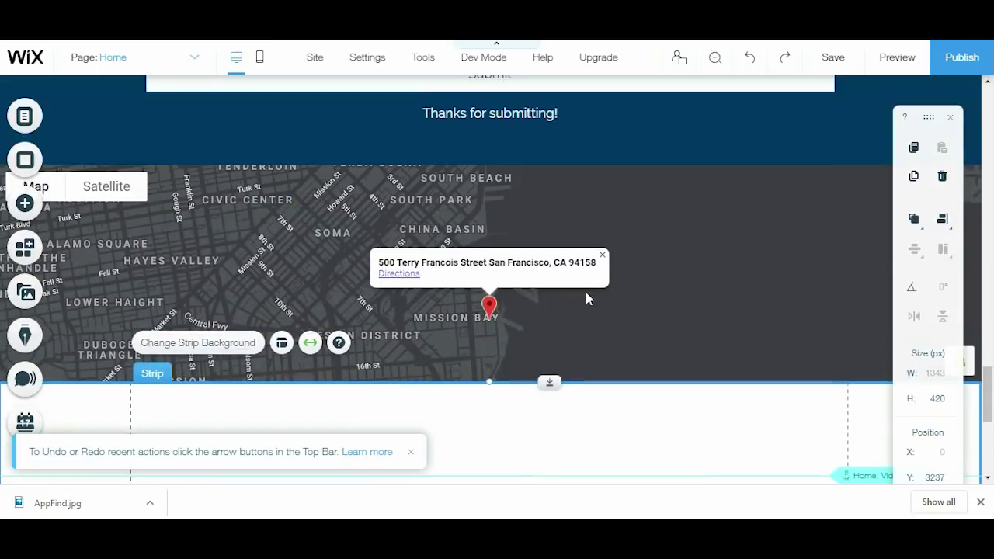
left_click(639, 296)
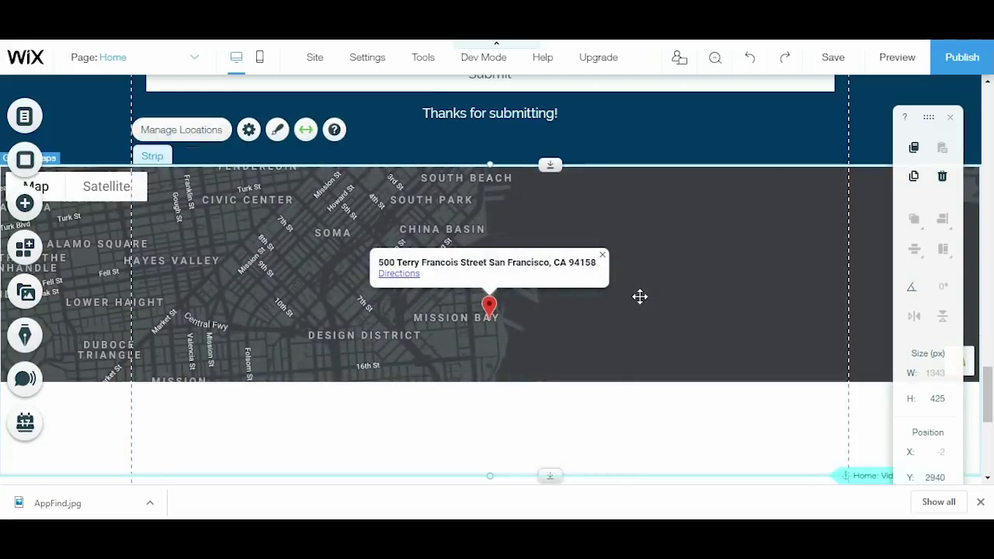
key("Delete")
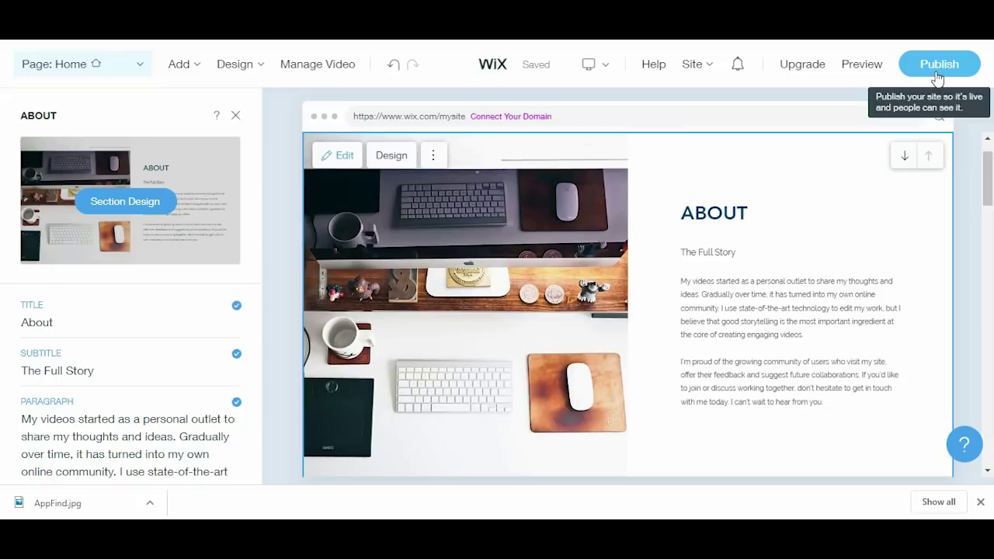
Publish the site on the free appfind.wixsite.com/website domain
left_click(937, 70)
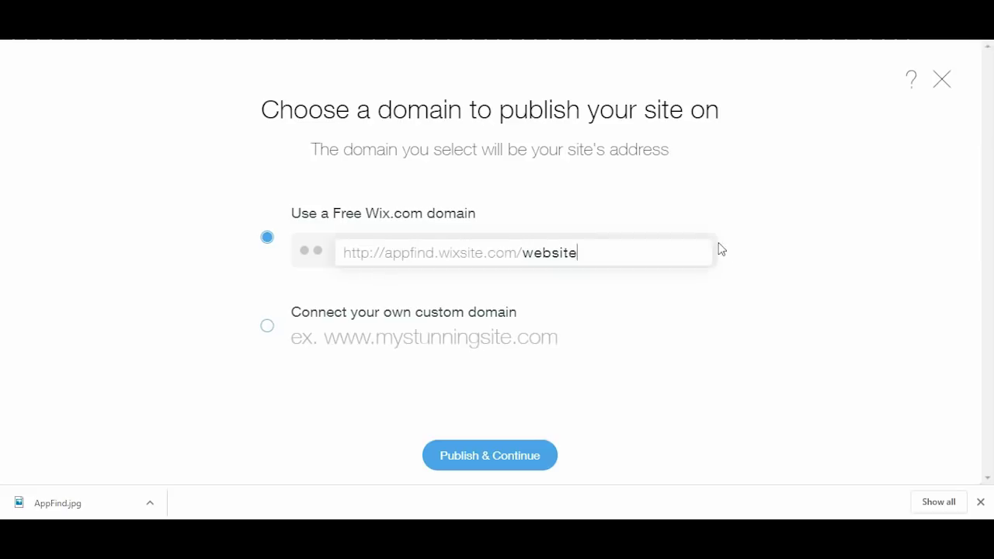
left_click(506, 459)
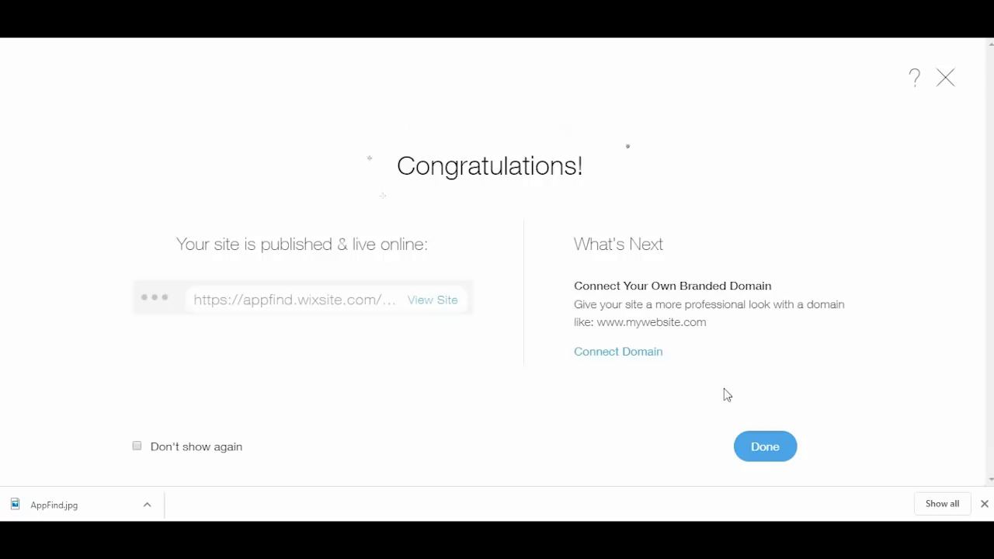
Close the Congratulations message and choose Go to Editor from the notifications bell
left_click(773, 452)
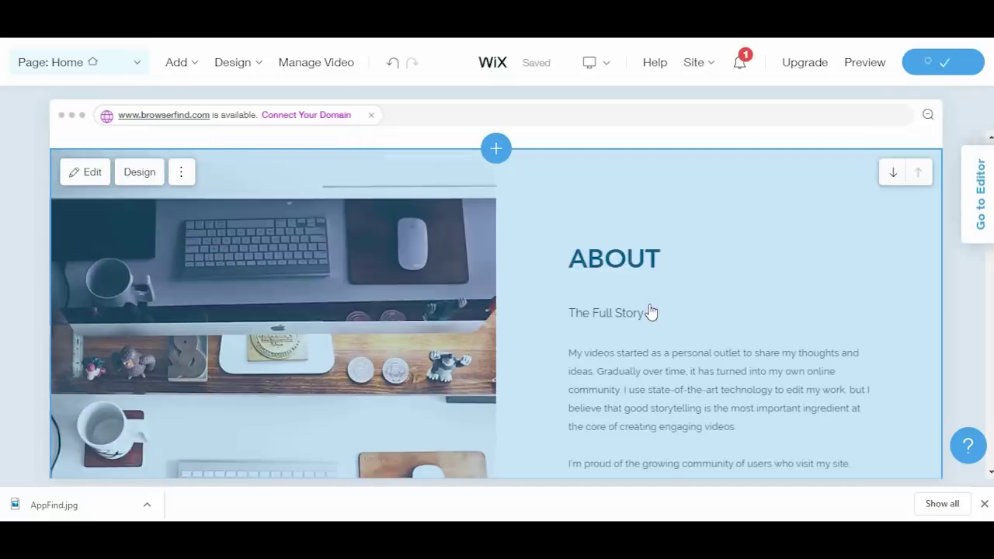
scroll(651, 311, "down", 2)
scroll(651, 310, "up", 5)
scroll(651, 311, "down", 3)
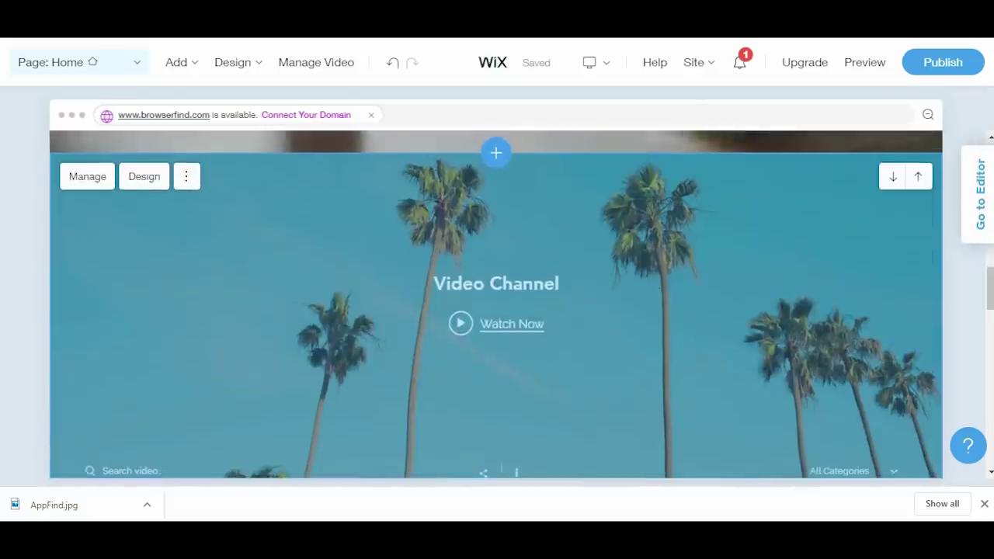
scroll(651, 311, "up", 1)
left_click(747, 71)
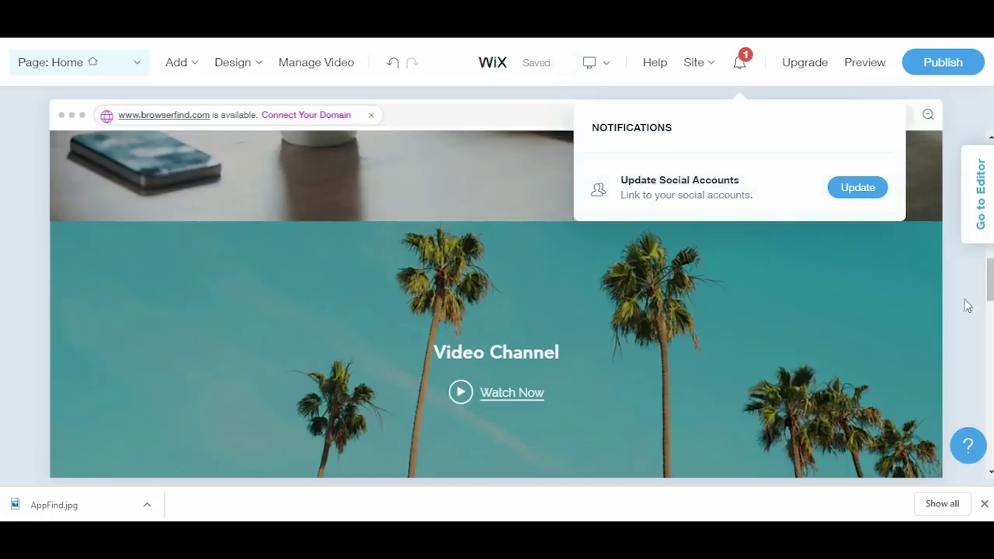
left_click(977, 208)
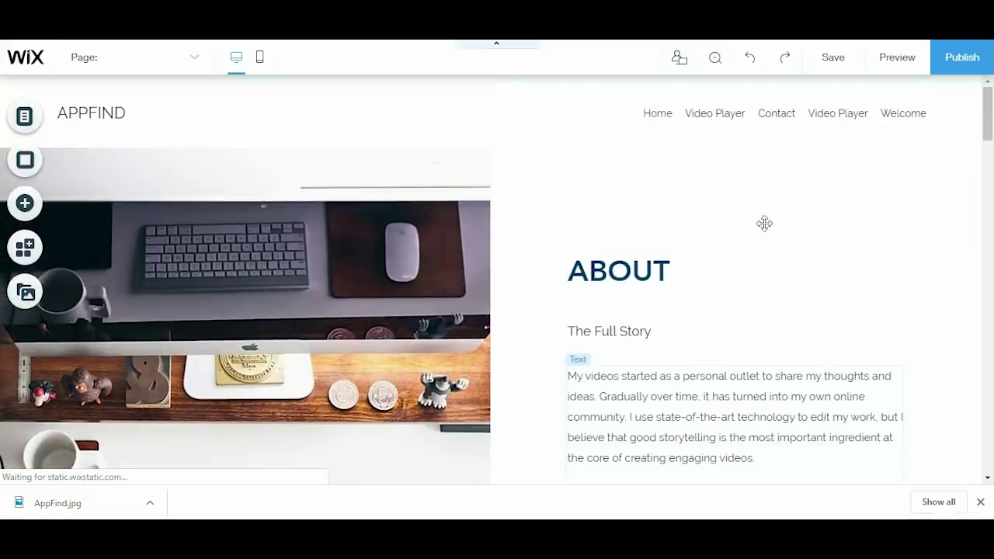
Close the Editor welcome video, review the Home page, and bring up the Media panel
scroll(777, 217, "down", 5)
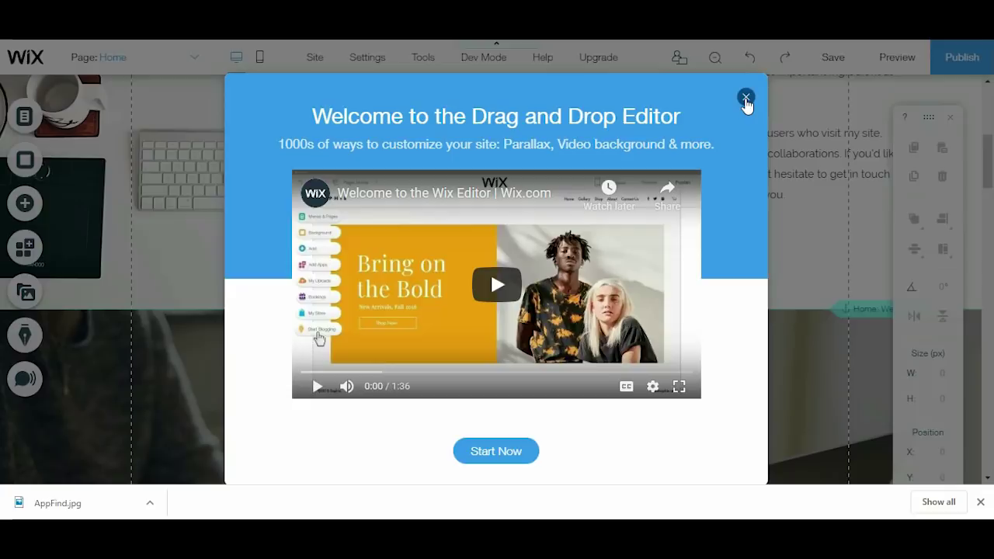
left_click(745, 100)
scroll(733, 215, "down", 1)
scroll(733, 217, "down", 4)
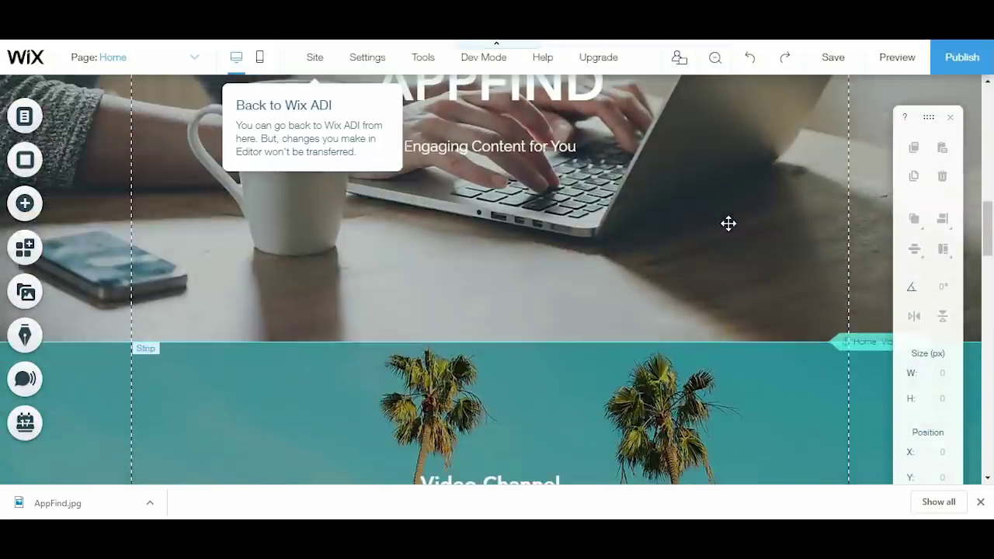
scroll(730, 222, "down", 3)
scroll(727, 224, "down", 2)
scroll(728, 224, "down", 2)
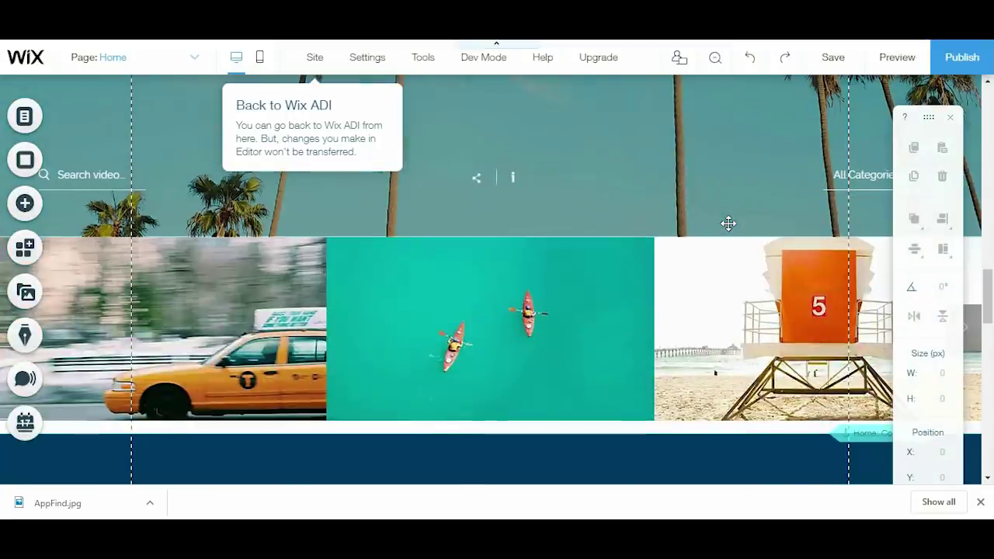
scroll(729, 223, "up", 1)
scroll(725, 223, "up", 1)
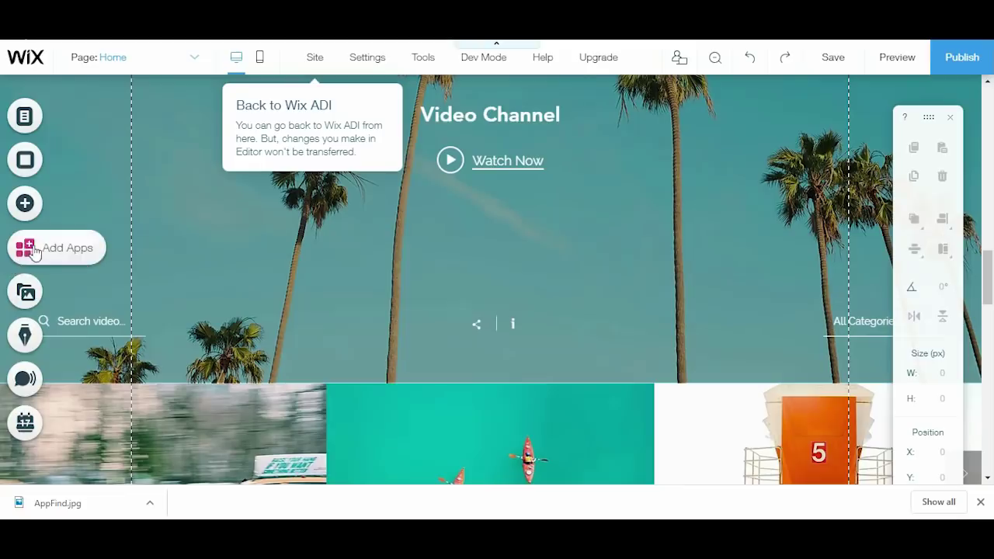
left_click(28, 295)
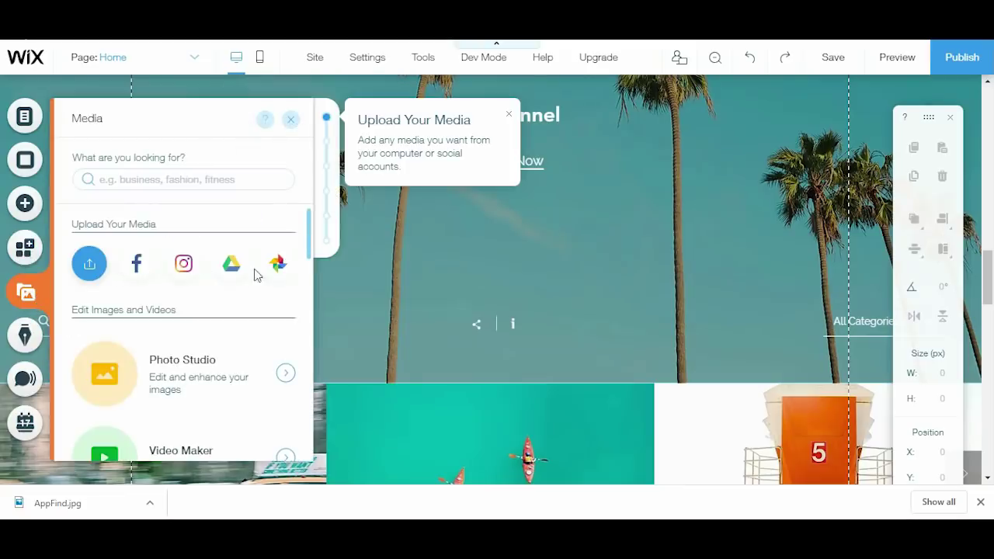